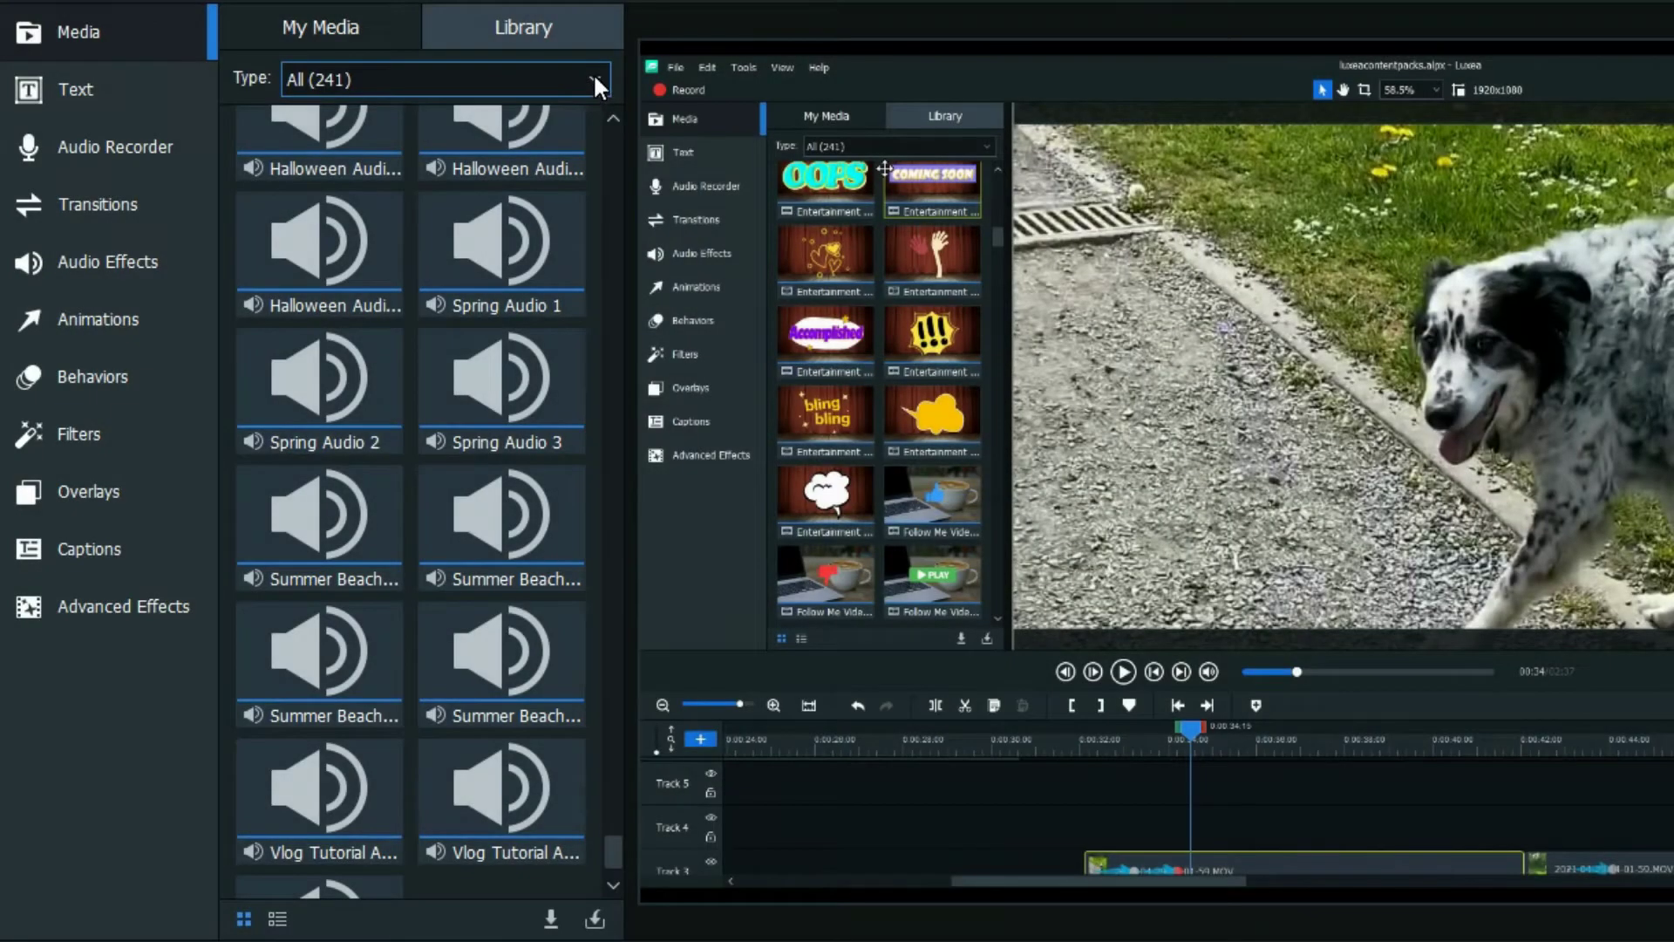
Open the content pack Type dropdown to reach the Summer Beach Pack overlays.
click(595, 78)
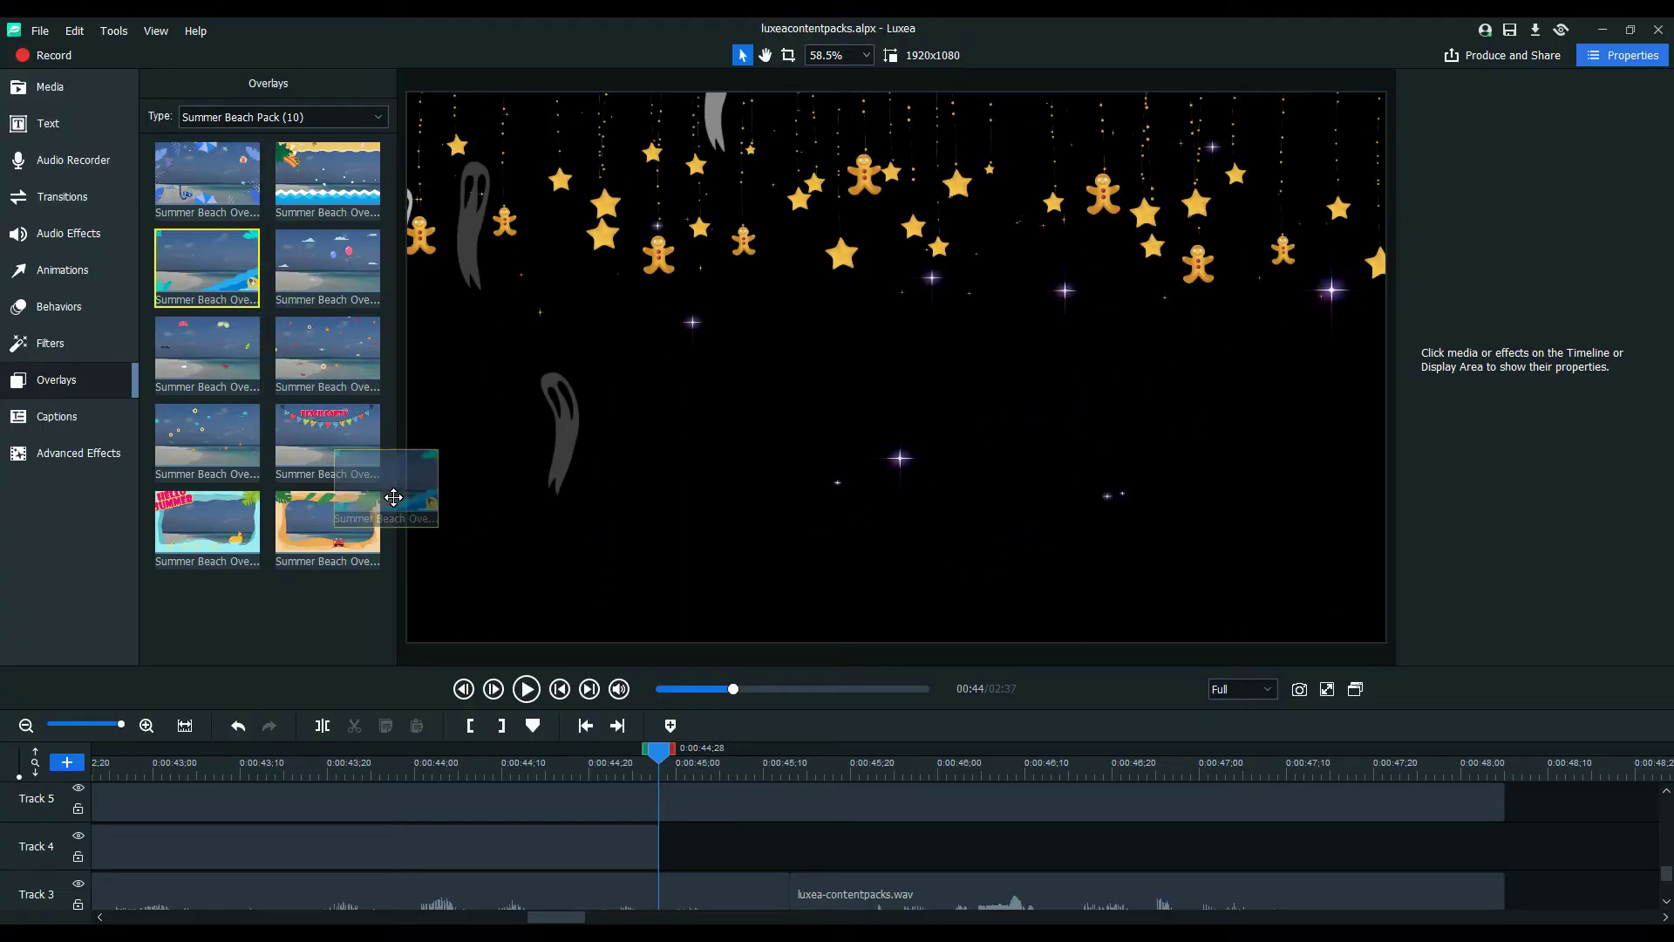
Place a Summer Beach overlay on Track 4, then open the online content packs page from the Library.
drag(393, 497, 673, 846)
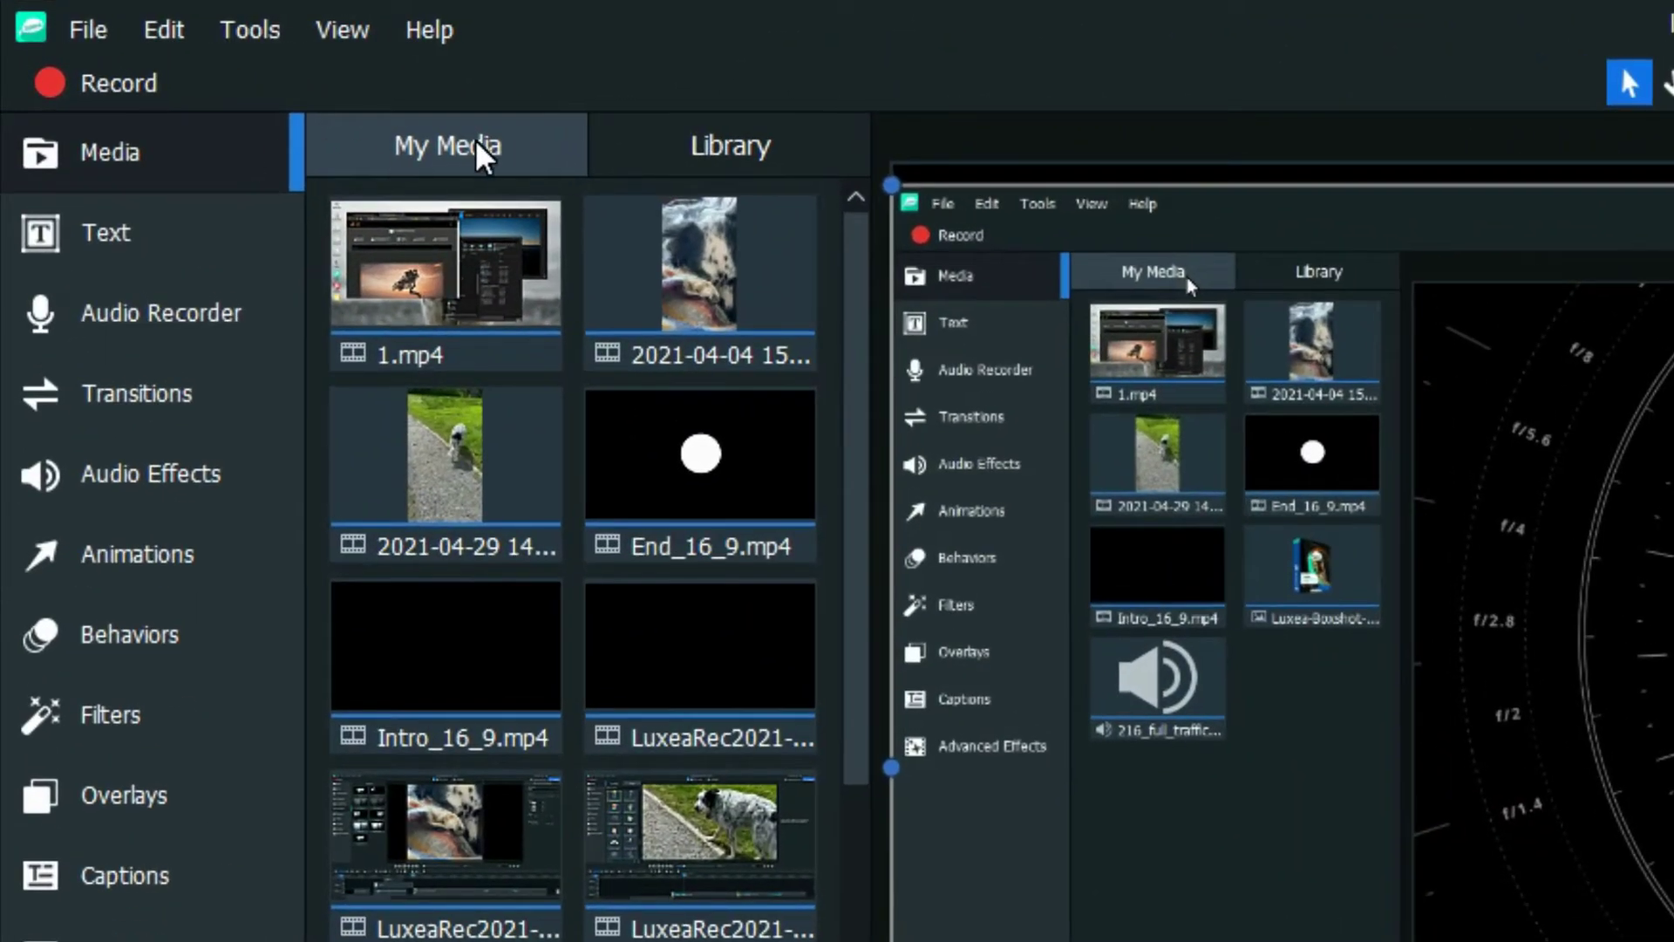
click(770, 151)
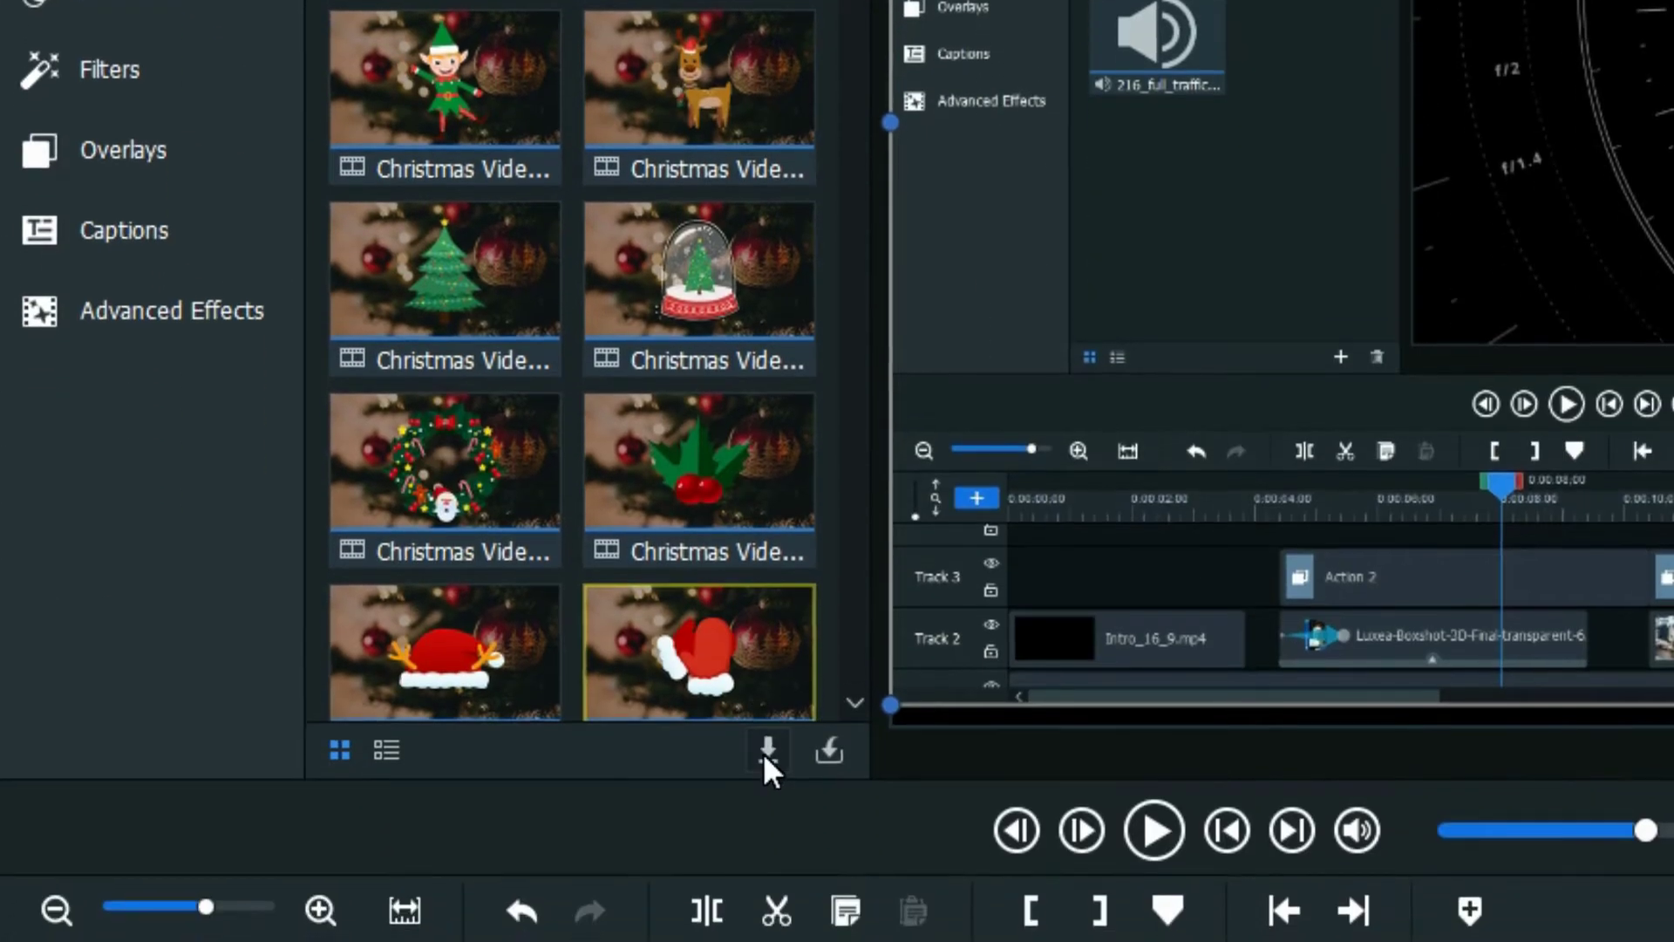
click(768, 750)
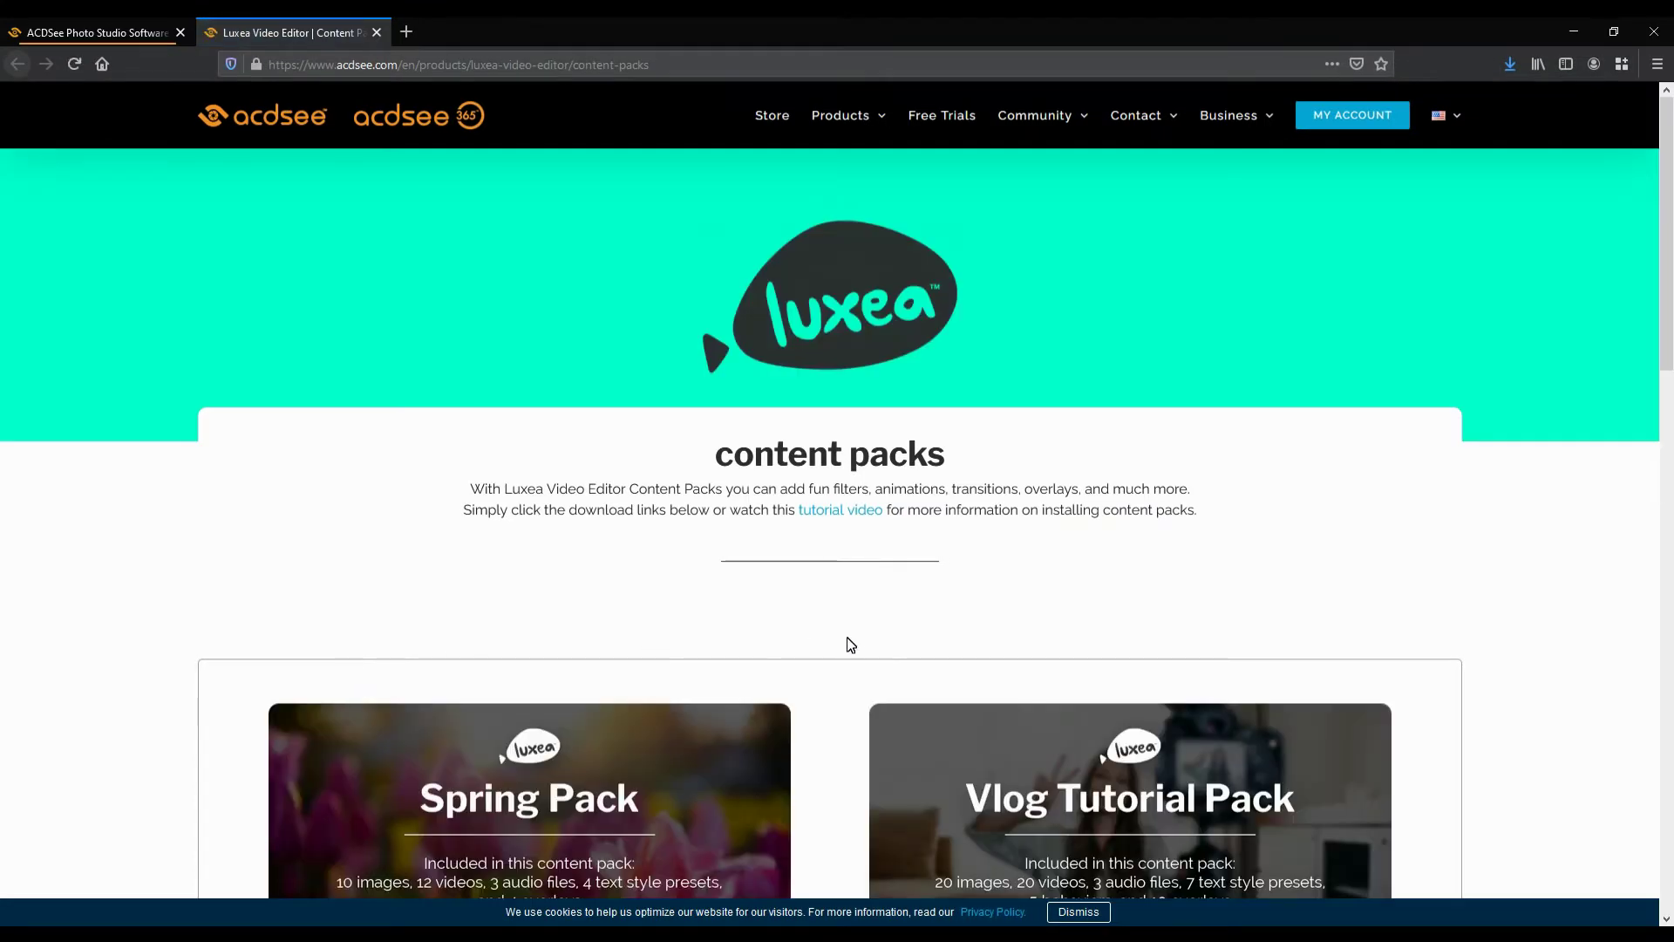
scroll(851, 643, down, 3)
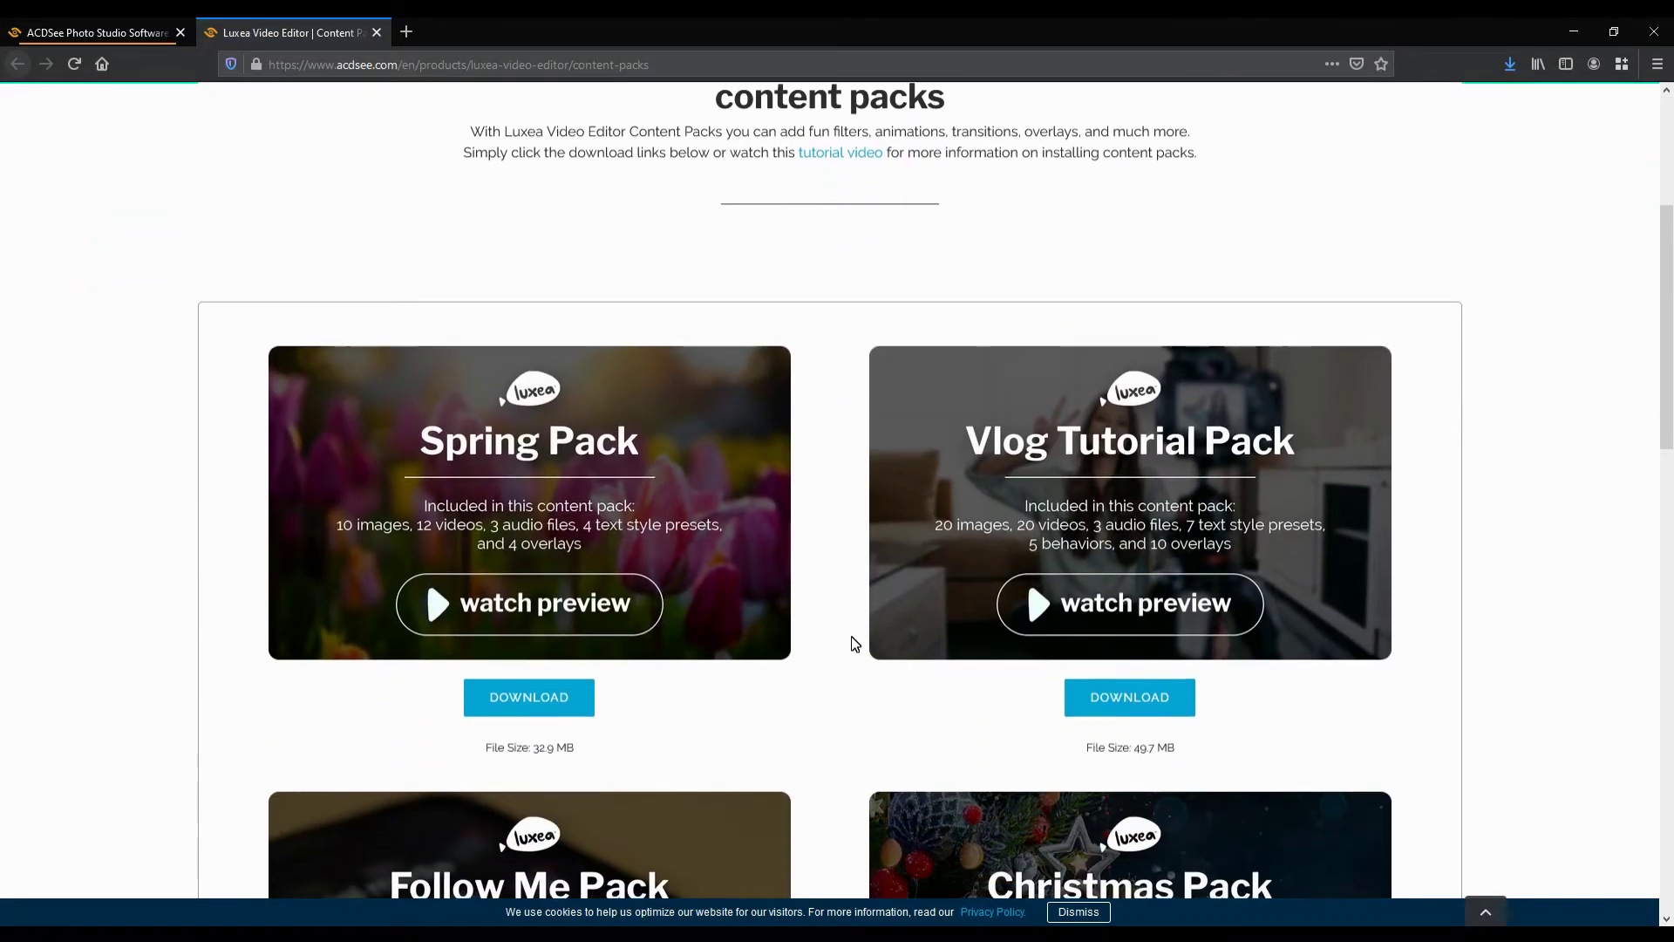
scroll(852, 643, down, 1)
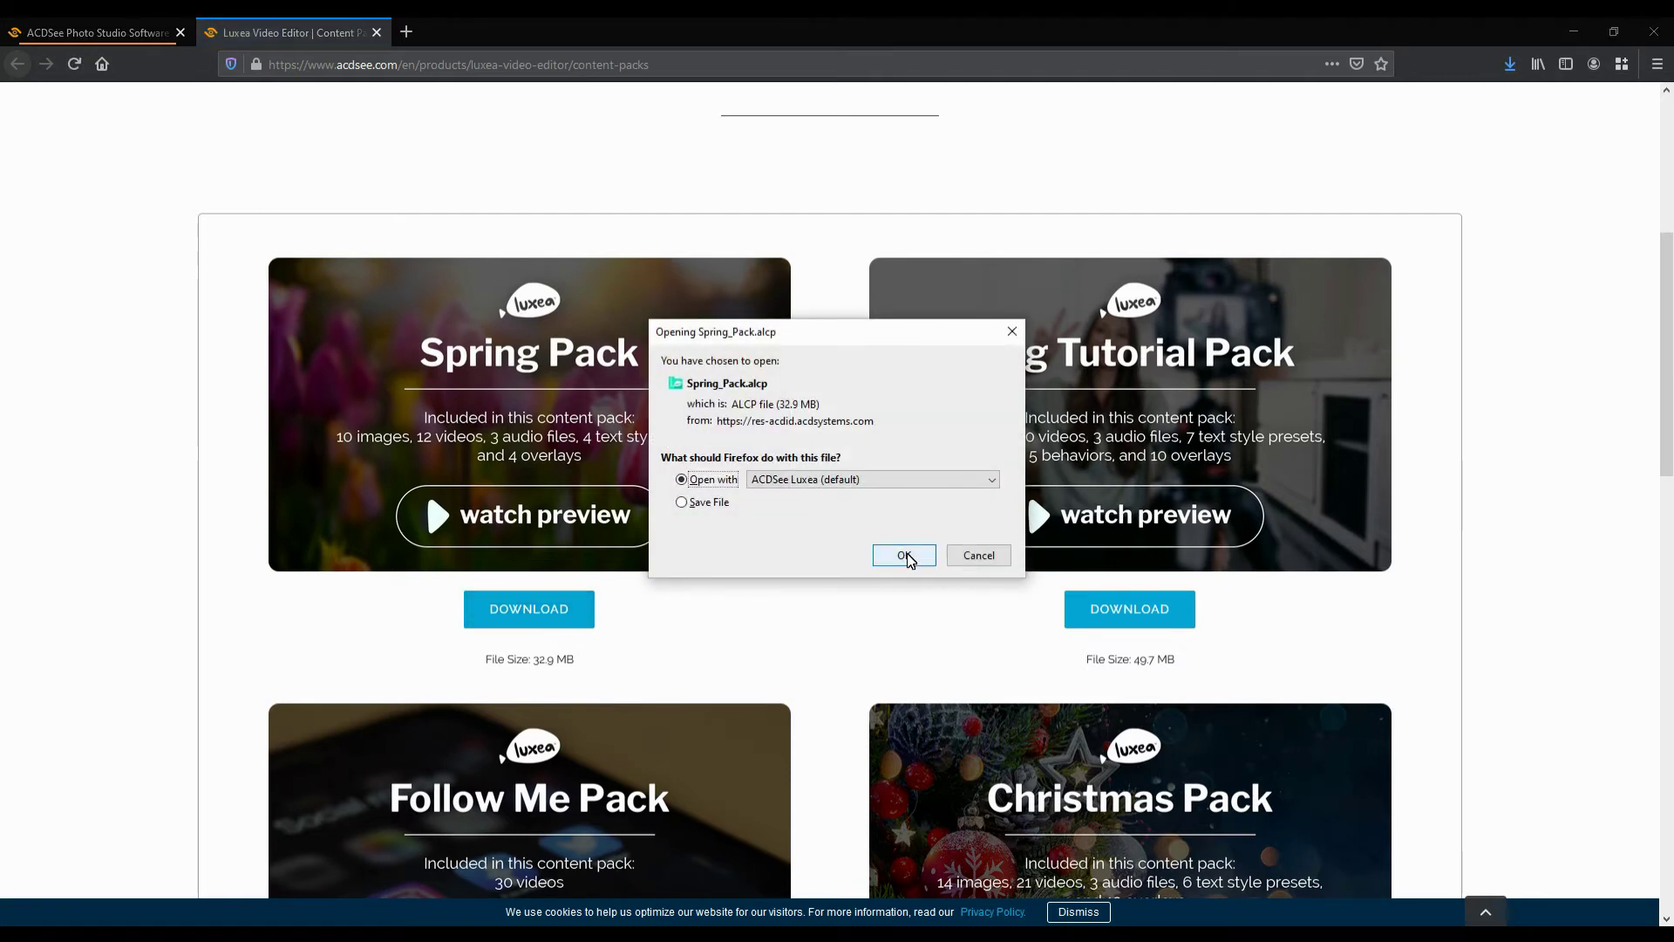
Download the 32.9 MB Spring Pack and open it with ACDSee Luxea.
click(908, 559)
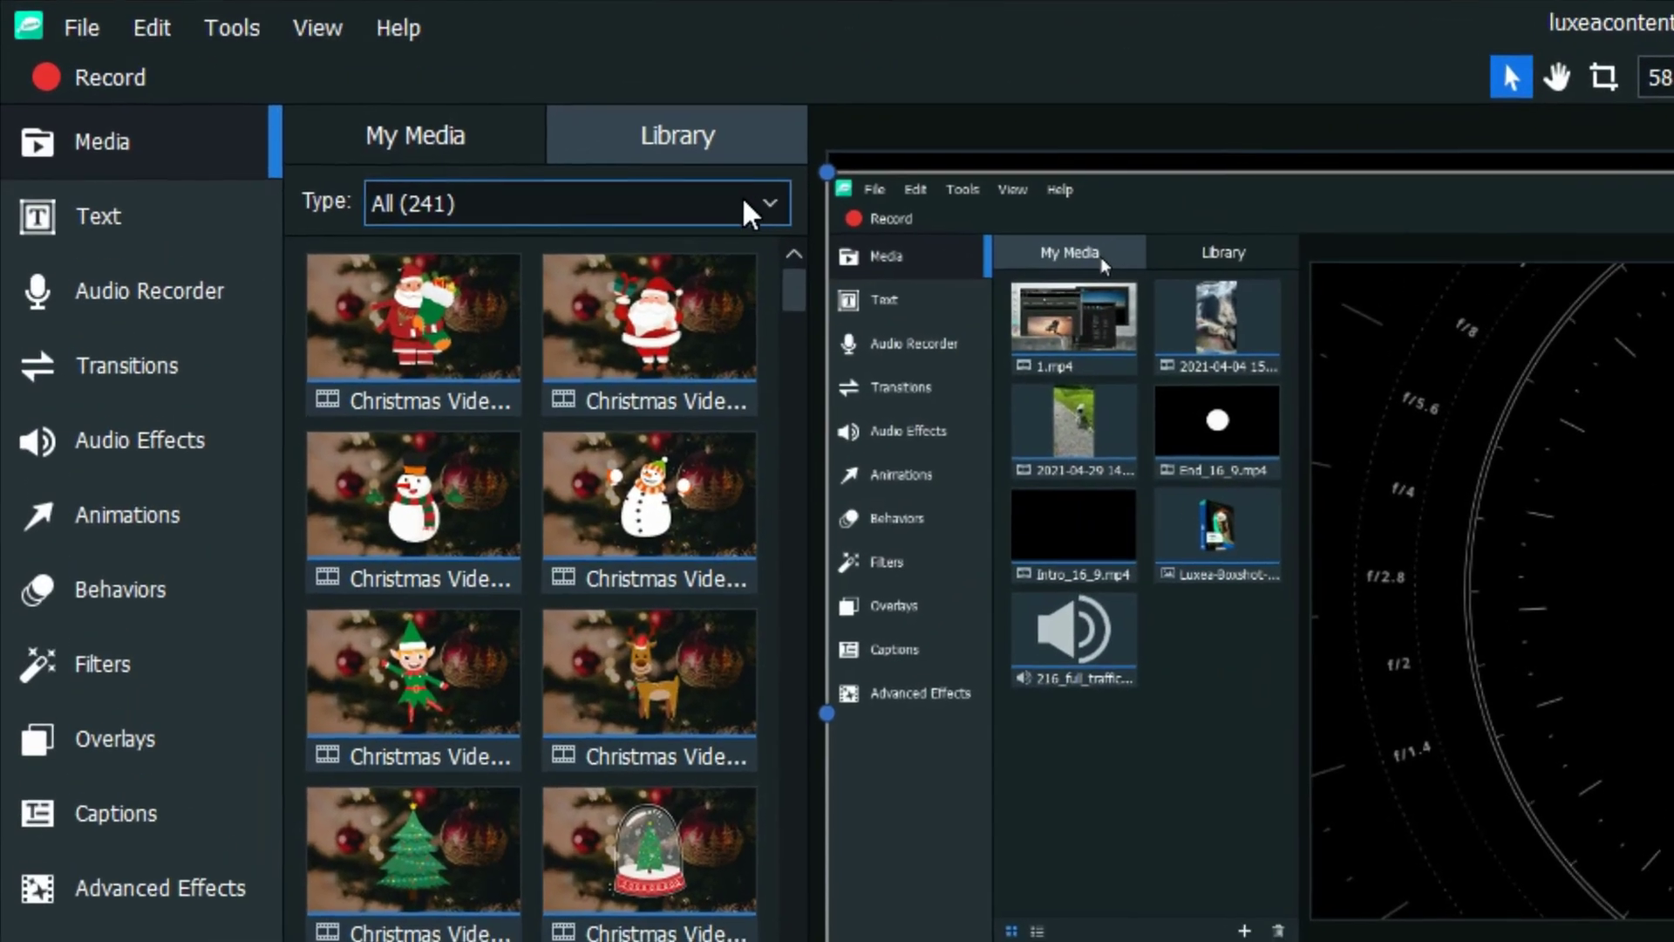
Filter the Library to Spring Pack (25) and browse its images and audio.
click(370, 118)
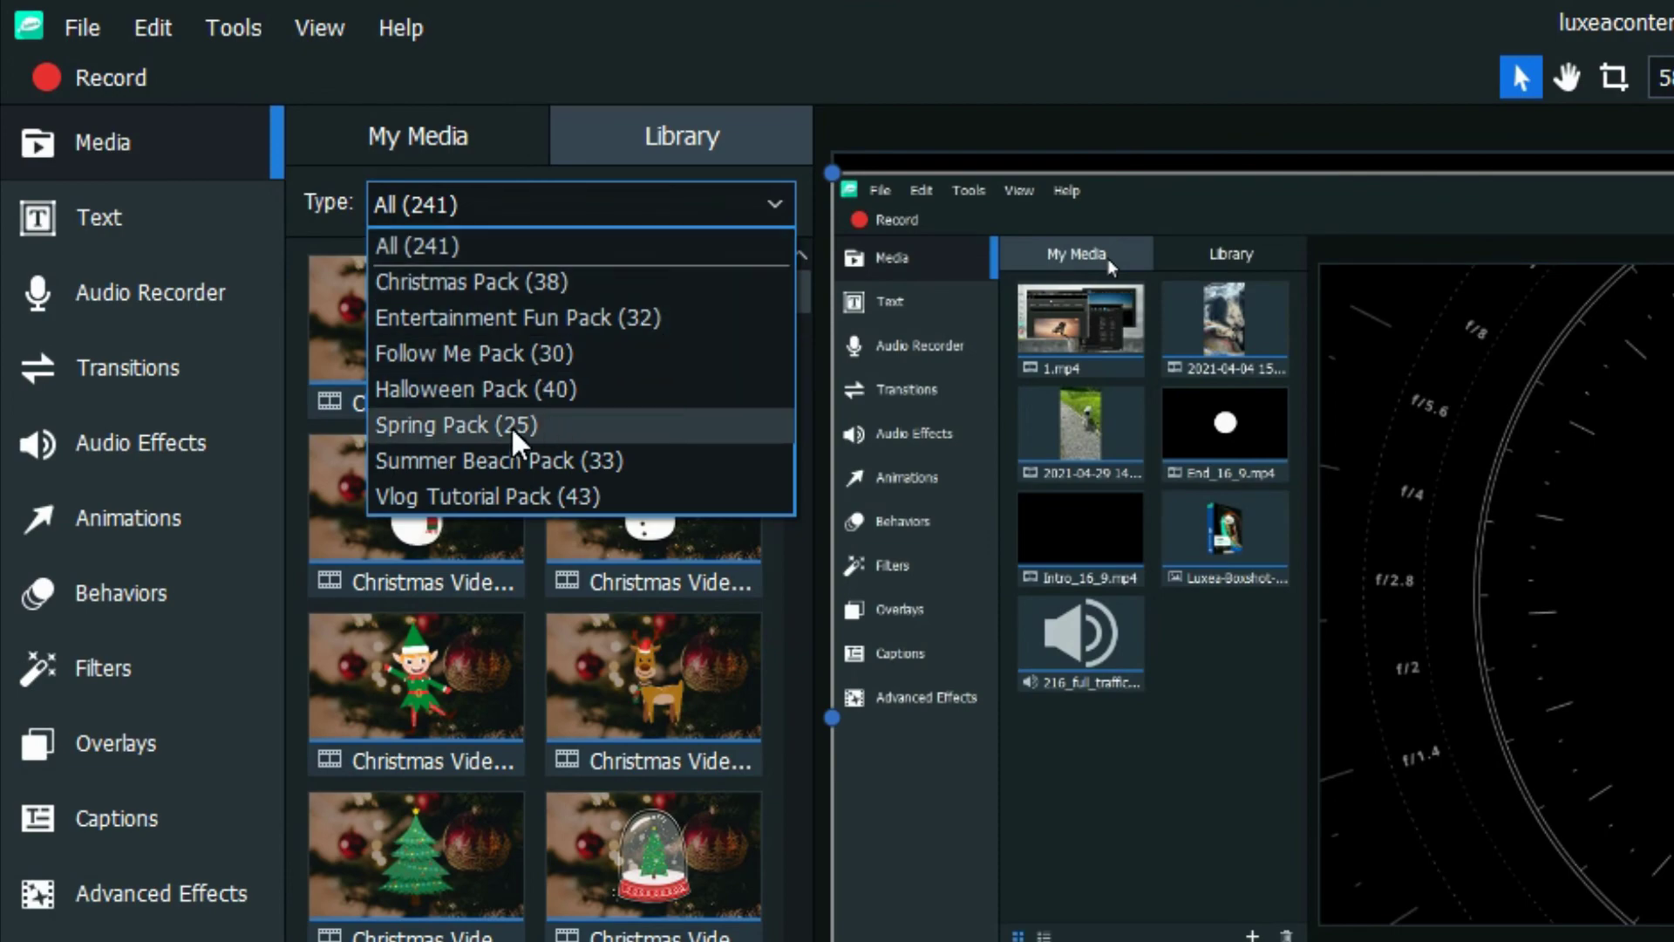
click(556, 426)
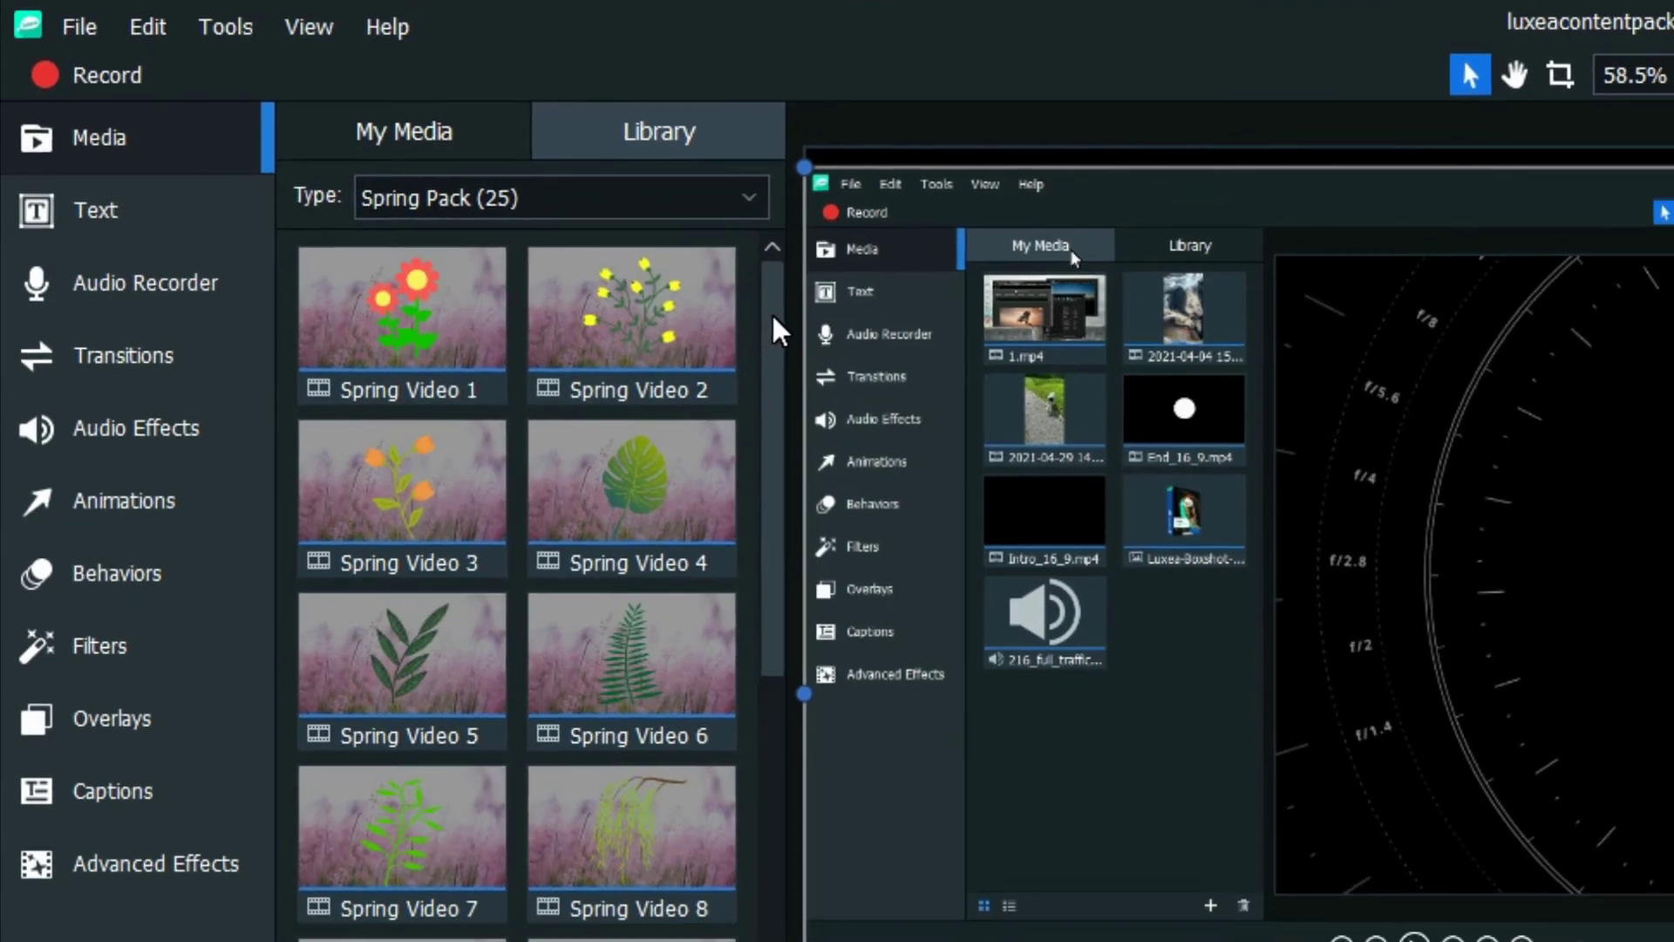
mouse_move(774, 329)
mouse_down()
mouse_move(581, 596)
mouse_move(585, 641)
mouse_up()
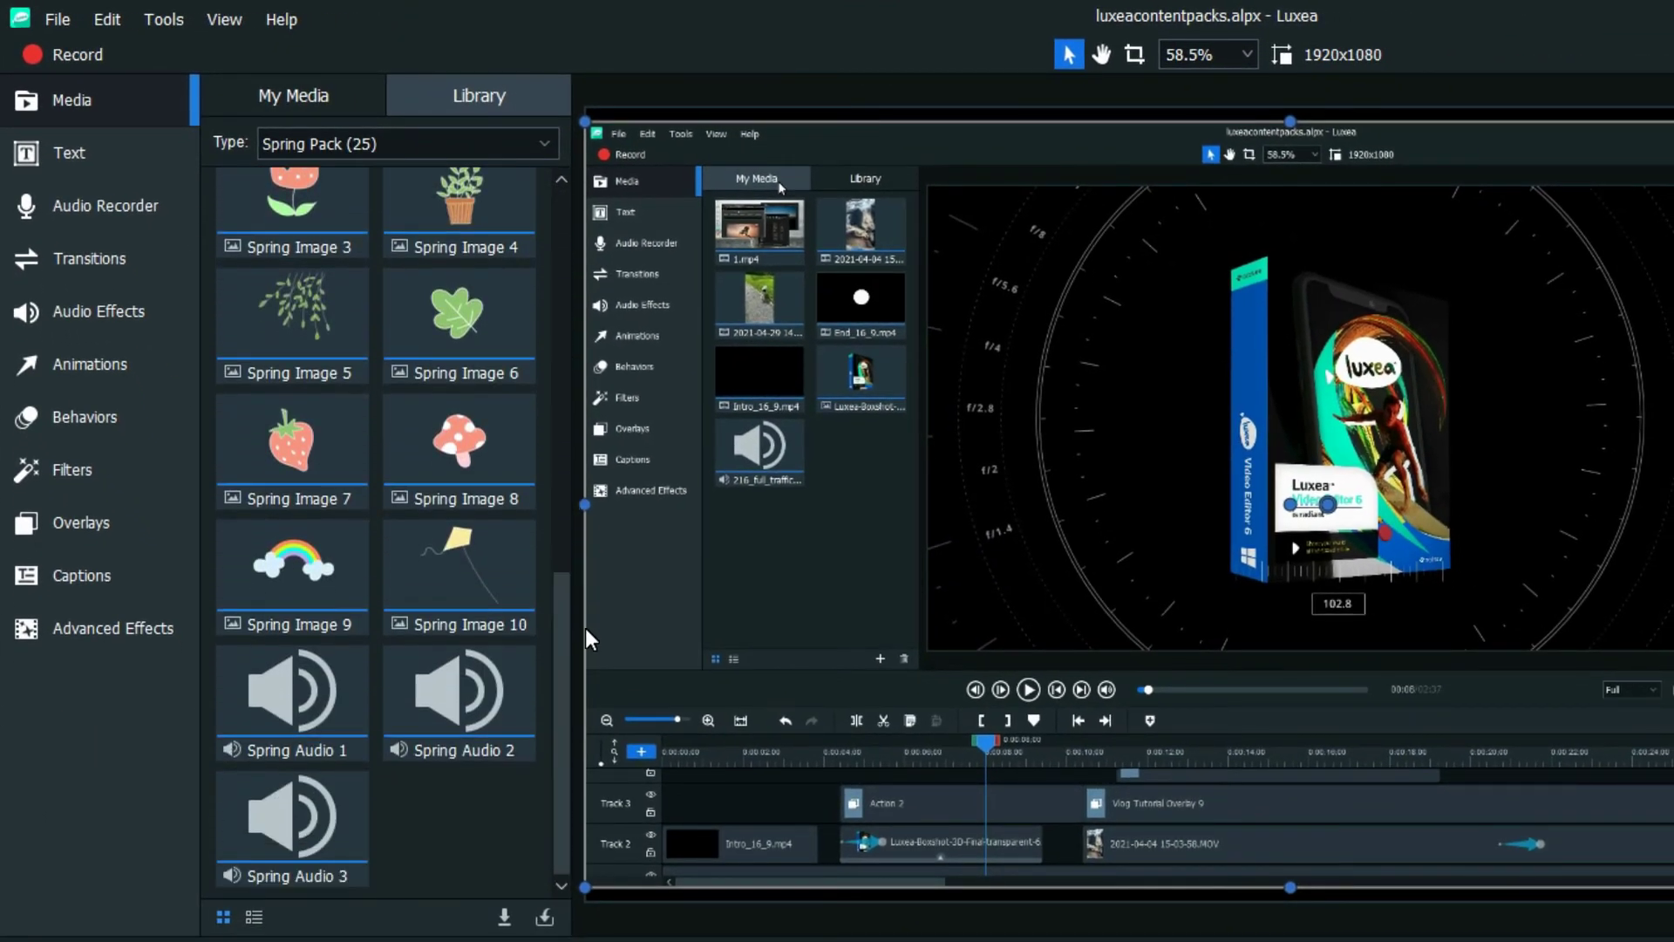